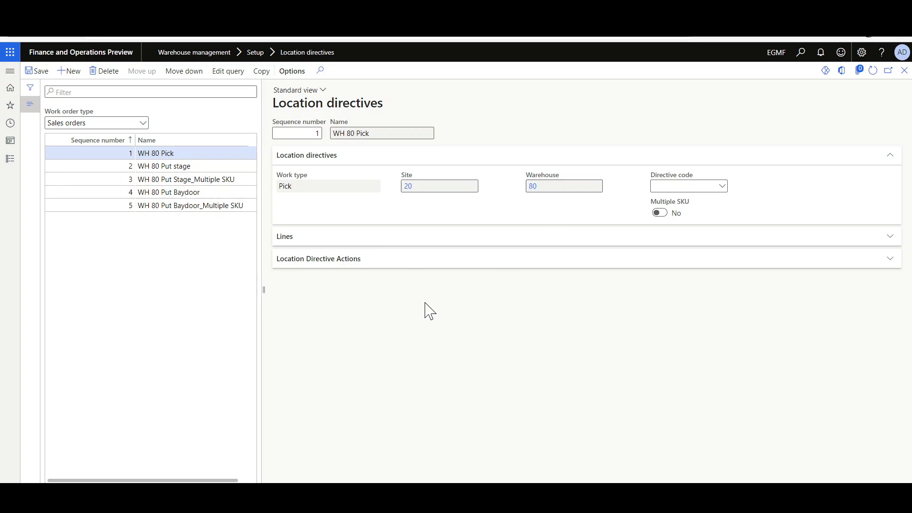
- Review the lines and actions of the WH 80 Pick directive, then the WH 80 Put stage and WH 80 Put Baydoor directives
left_click(308, 243)
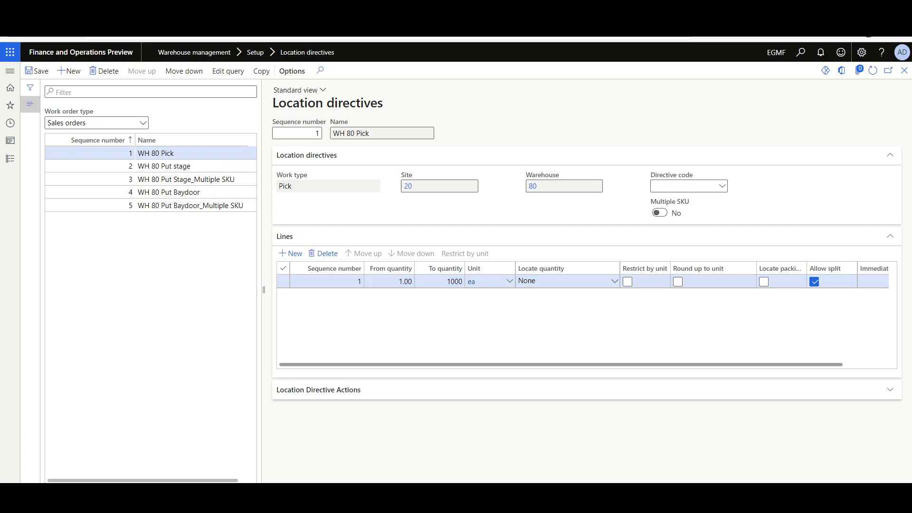
left_click(332, 396)
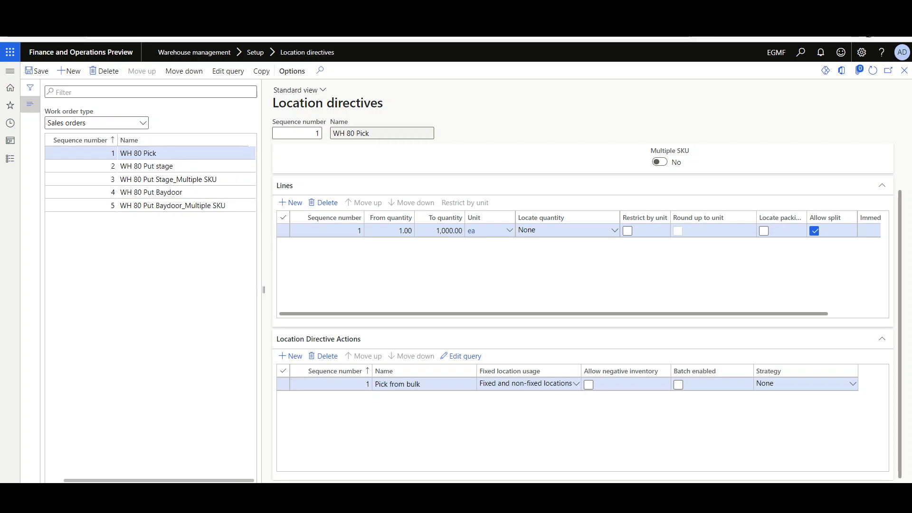
scroll(890, 285, "up", 2)
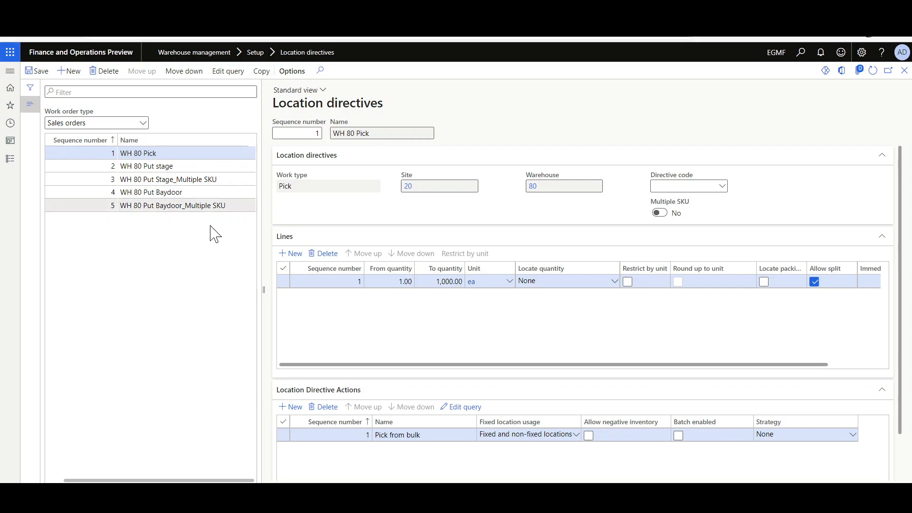
left_click(143, 166)
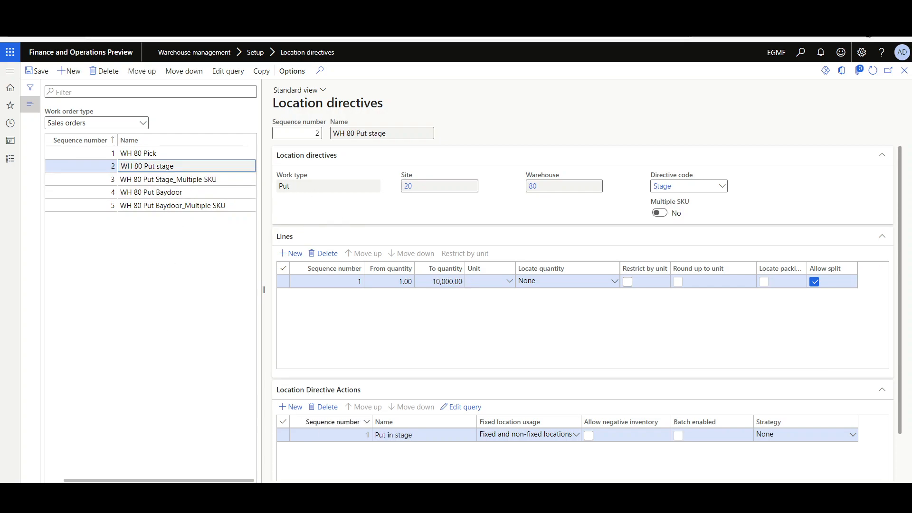
left_click(157, 192)
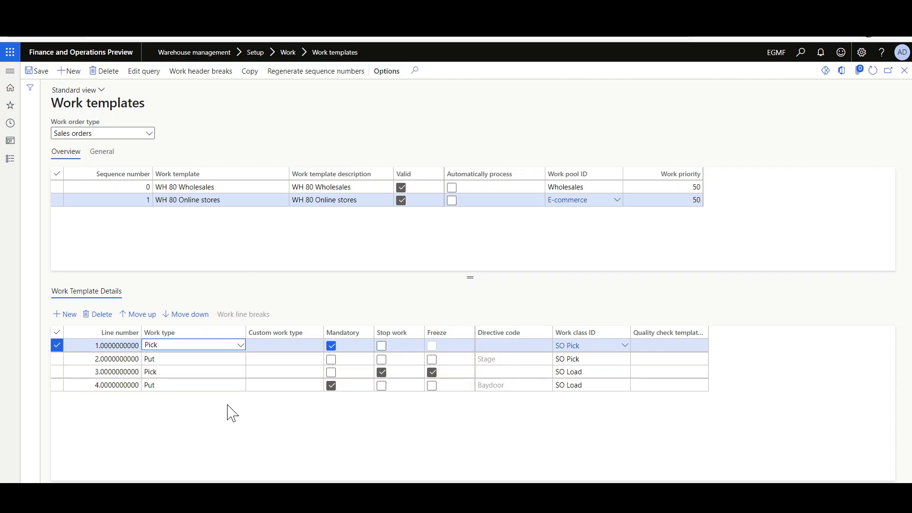
- Step through the work lines of the WH 80 Online stores template and view the WH 80 Put Baydoor_Multiple SKU location directive
key("Down")
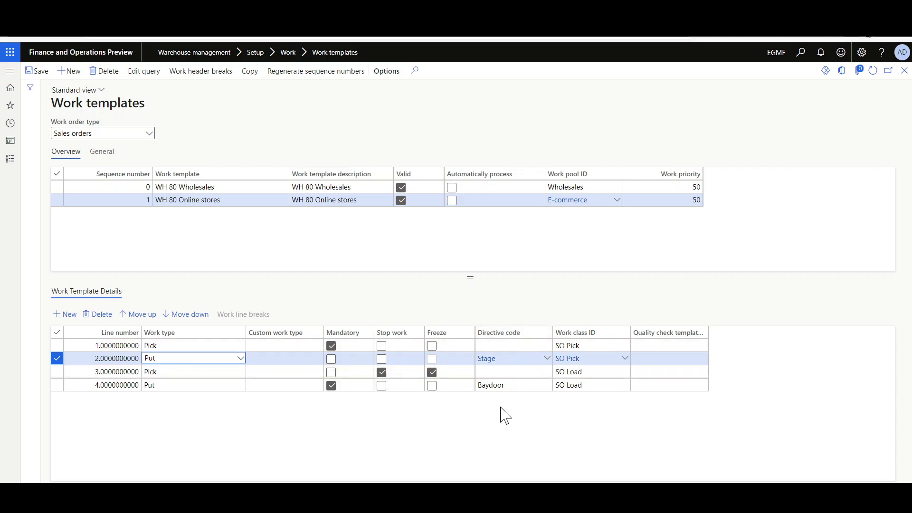
key("Down")
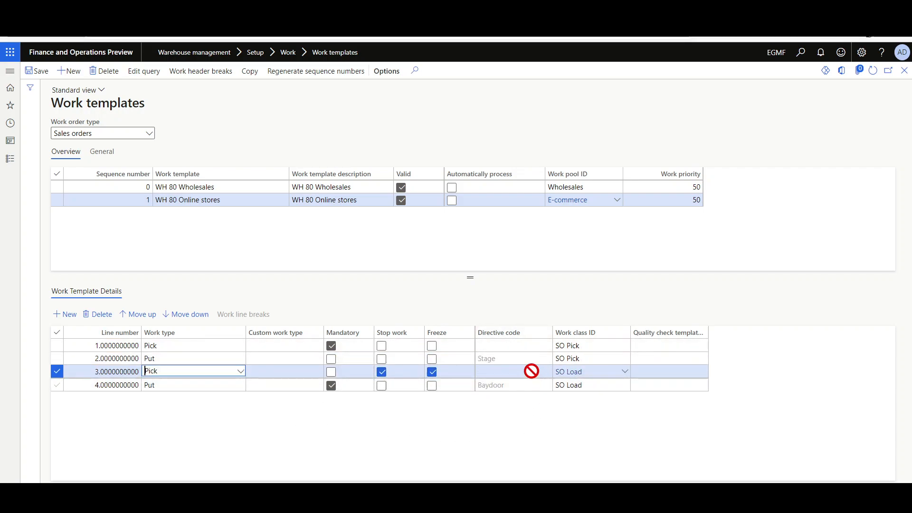
left_click(181, 386)
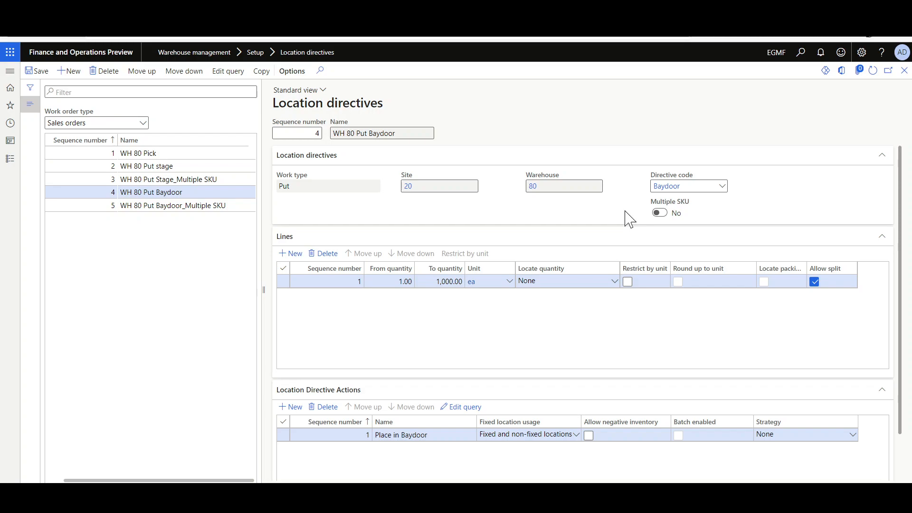
left_click(180, 206)
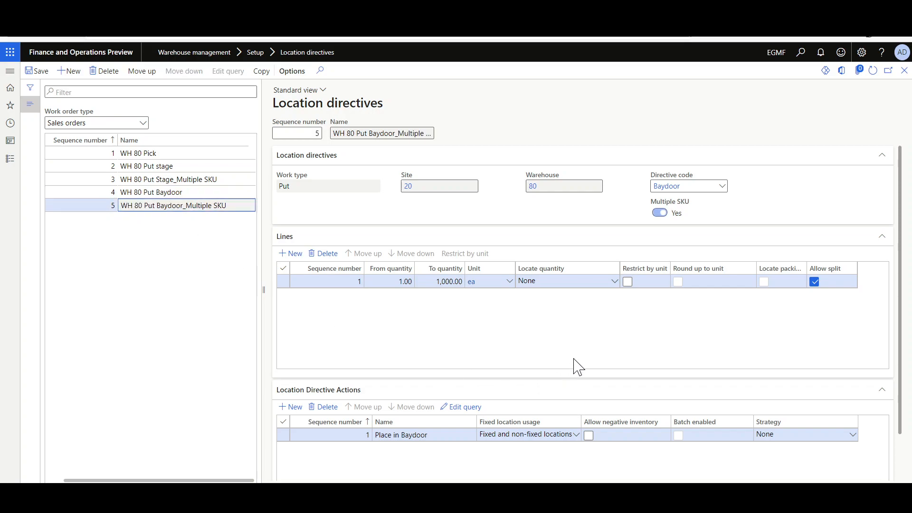
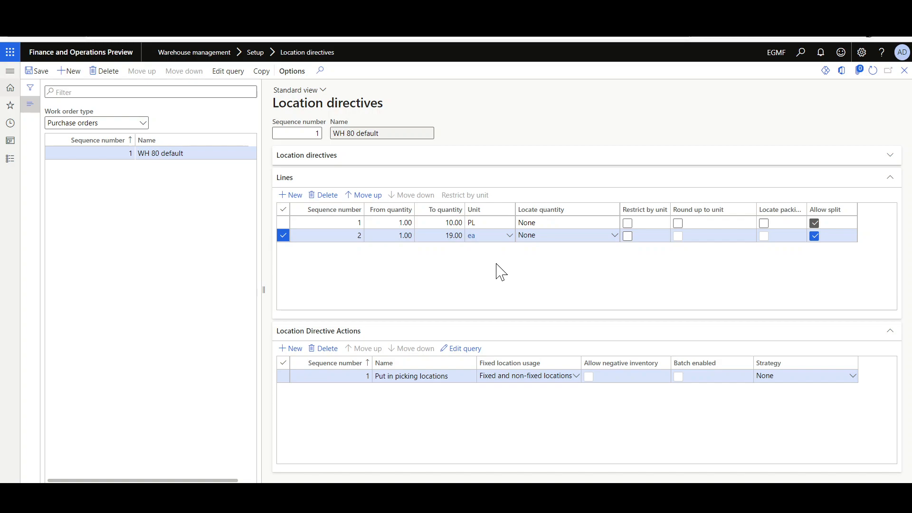
- Enable Restrict by unit on the first line of the WH 80 default purchase directive and restrict it to unit PL
key("Up")
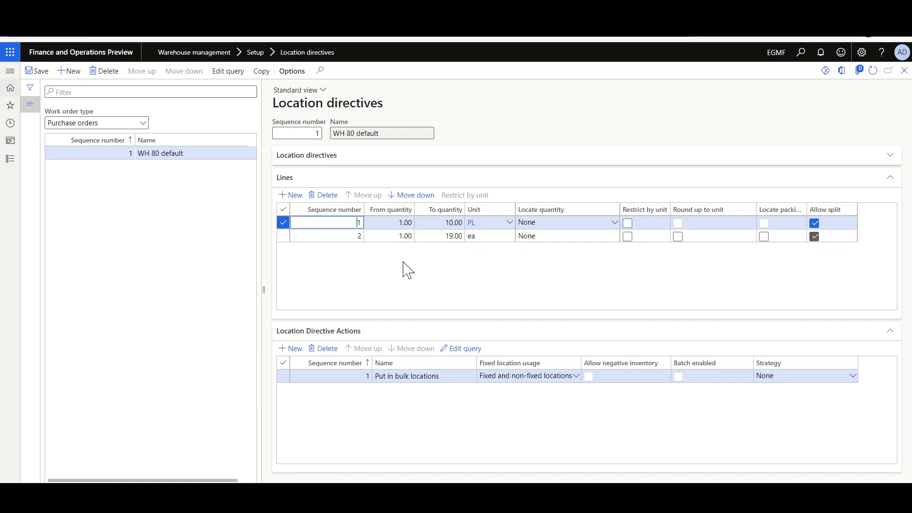
left_click(628, 224)
left_click(468, 196)
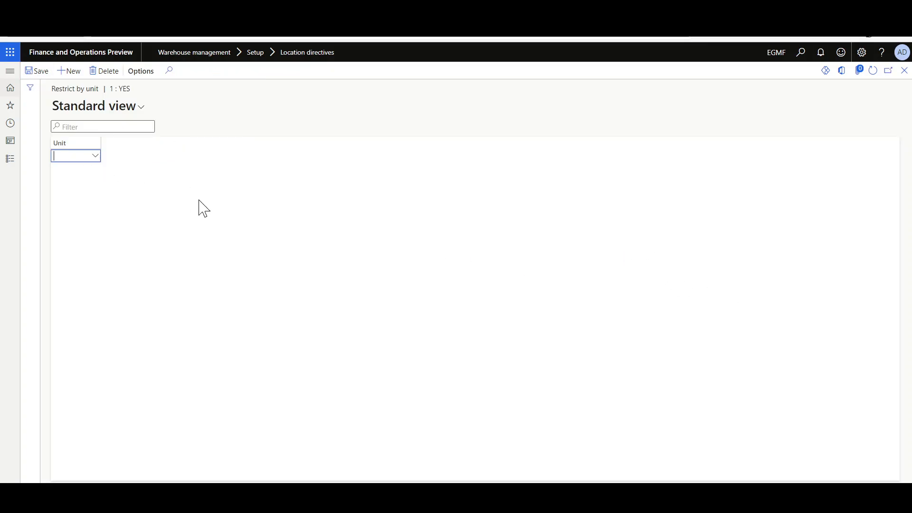
type("pl")
key("Escape")
- Enable Restrict by unit on the second WH 80 default directive line and restrict it to unit ea
left_click(526, 252)
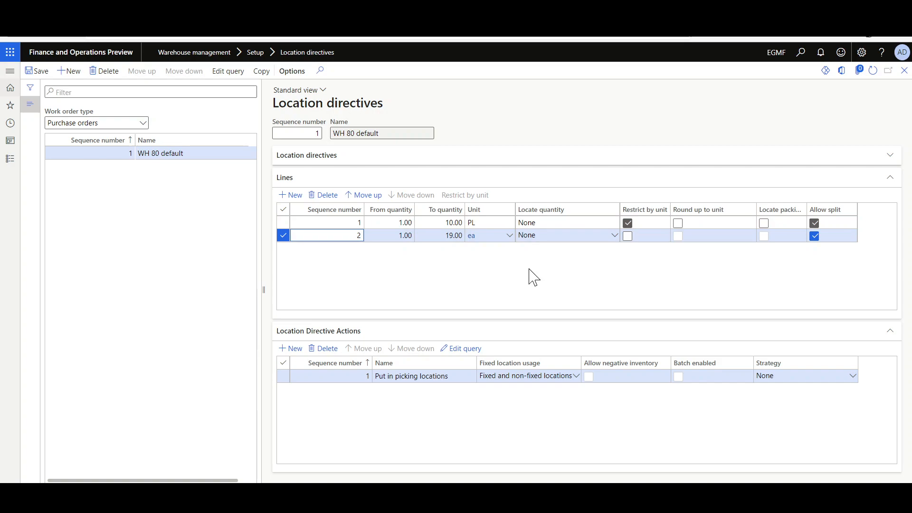
left_click(628, 236)
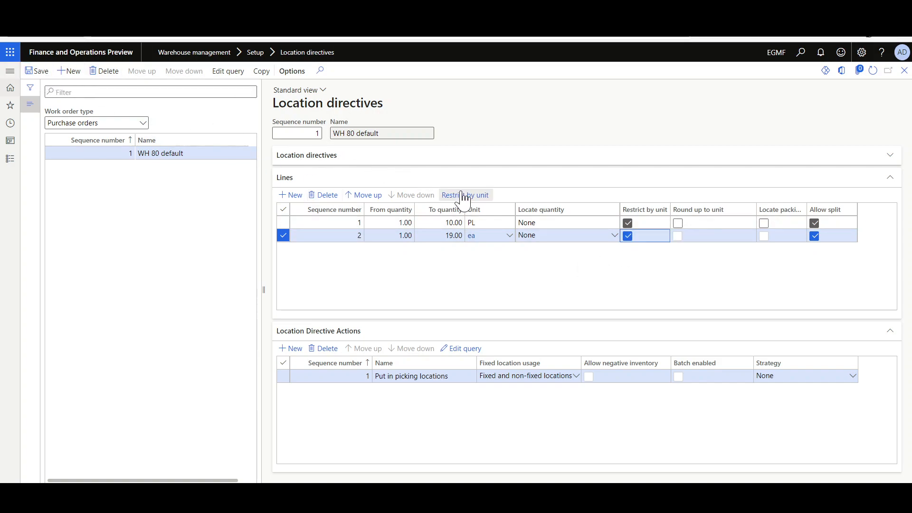
type("ea")
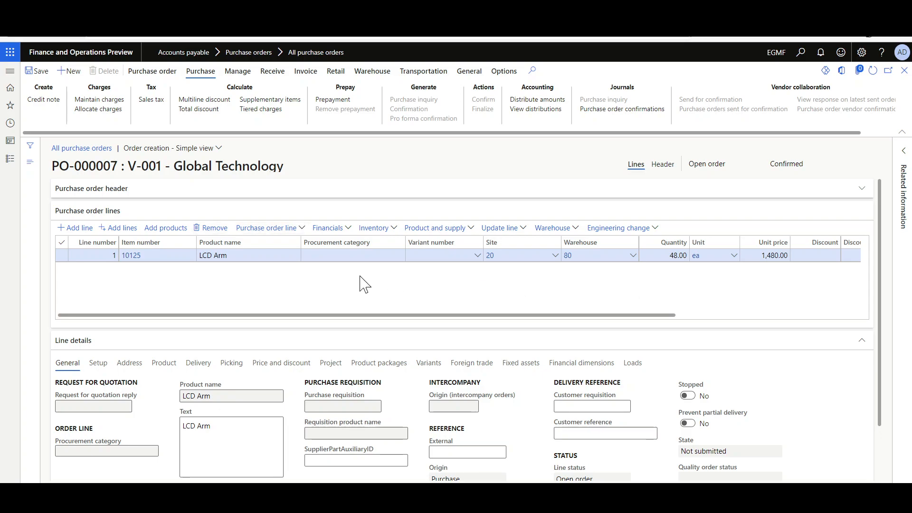
- Open the work details of the LCD Arm purchase line and examine the location record behind the first work's put line
left_click(553, 228)
left_click(335, 235)
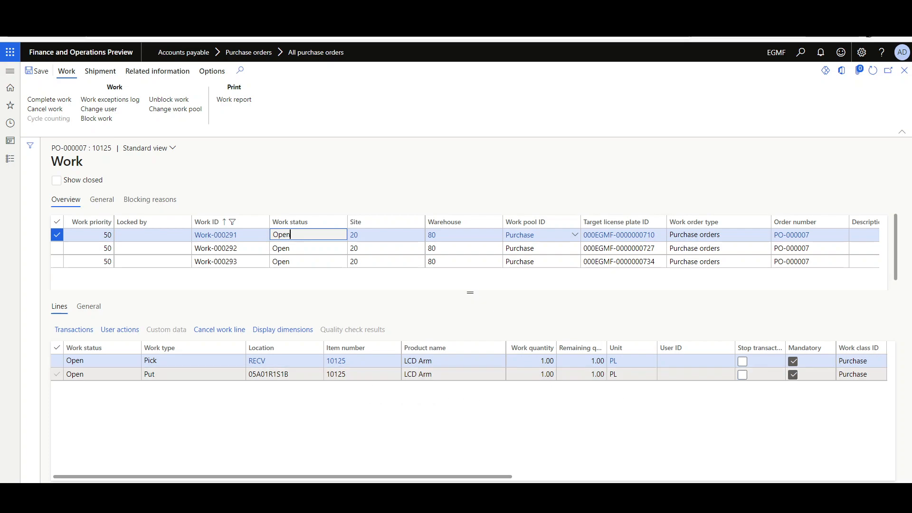
left_click(269, 374)
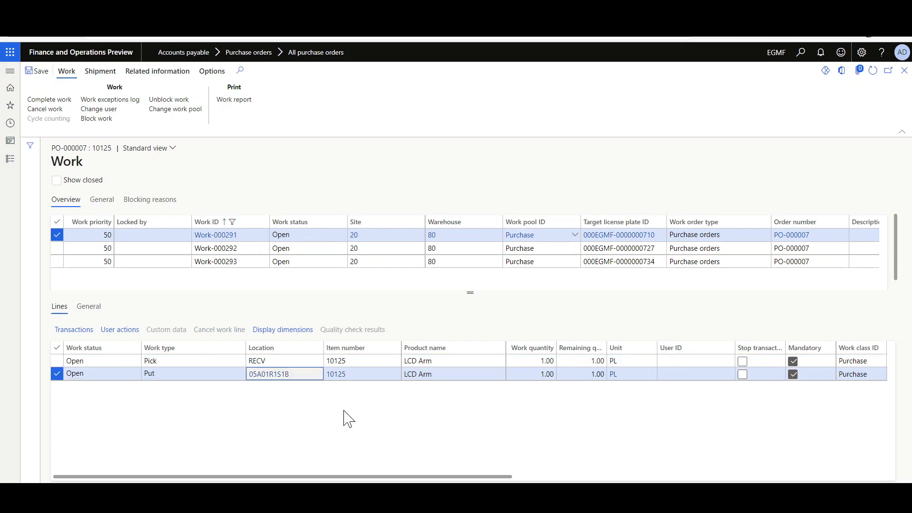
left_click(266, 376)
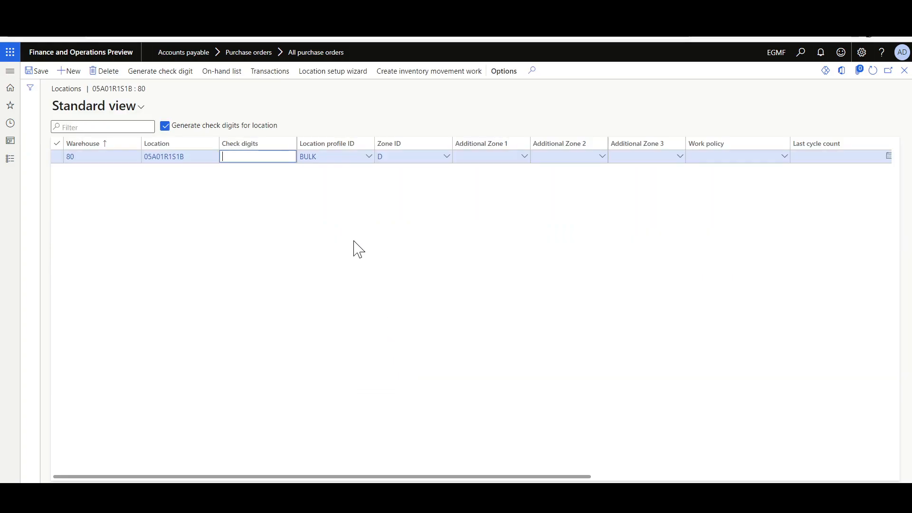
key("Escape")
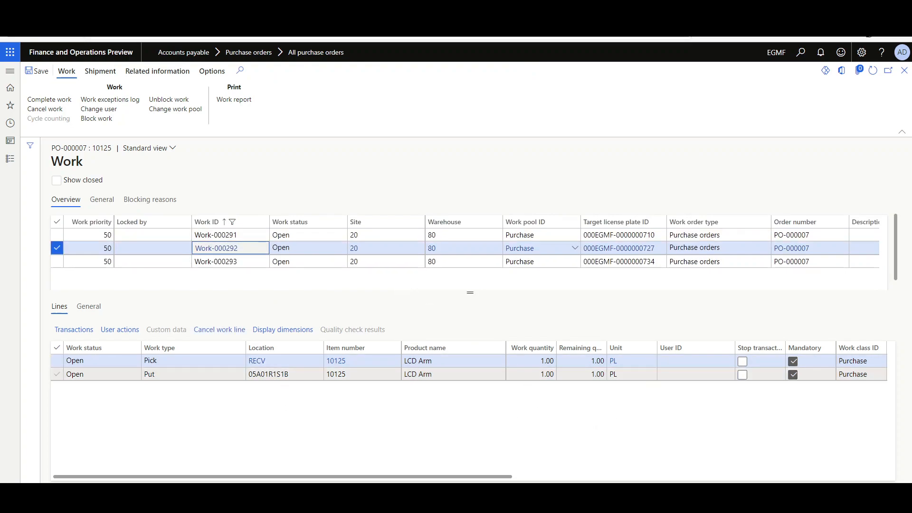
- Check the put lines of the second and third works, including the location record behind the third work's put line
left_click(282, 374)
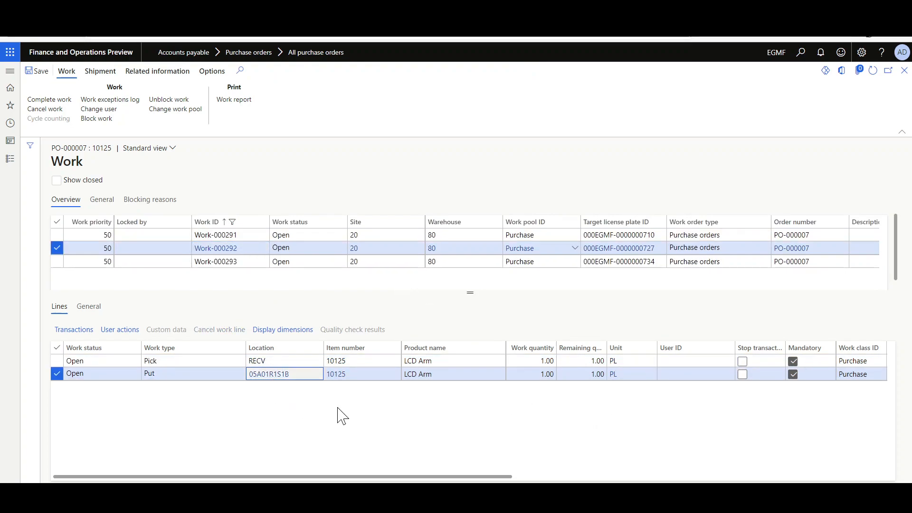
left_click(243, 262)
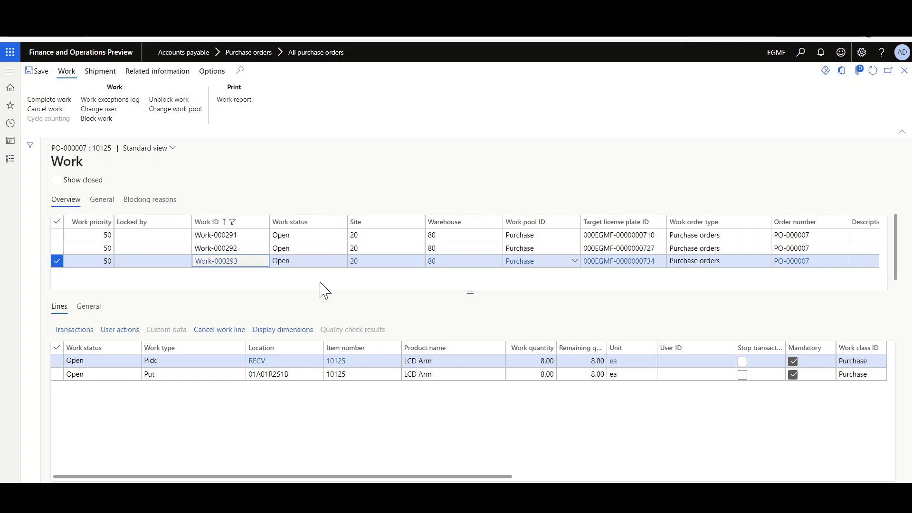
left_click(292, 374)
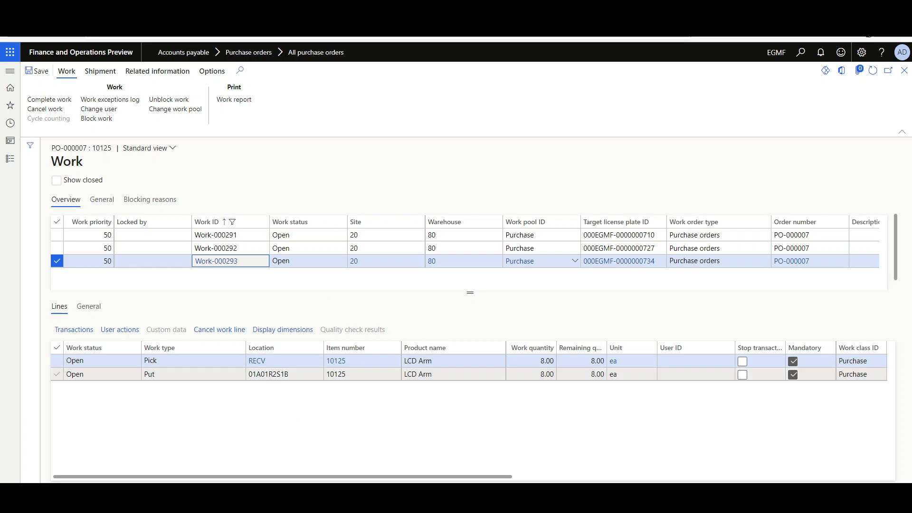
left_click(266, 375)
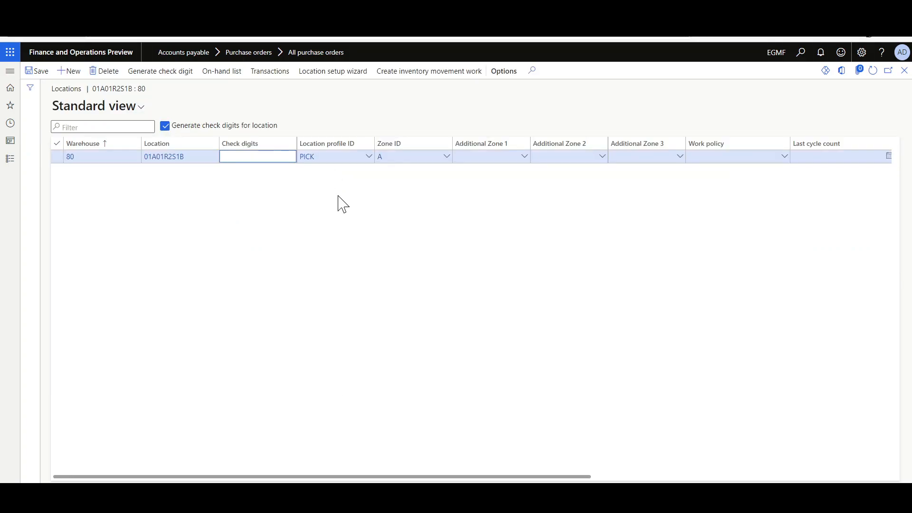
left_click(12, 28)
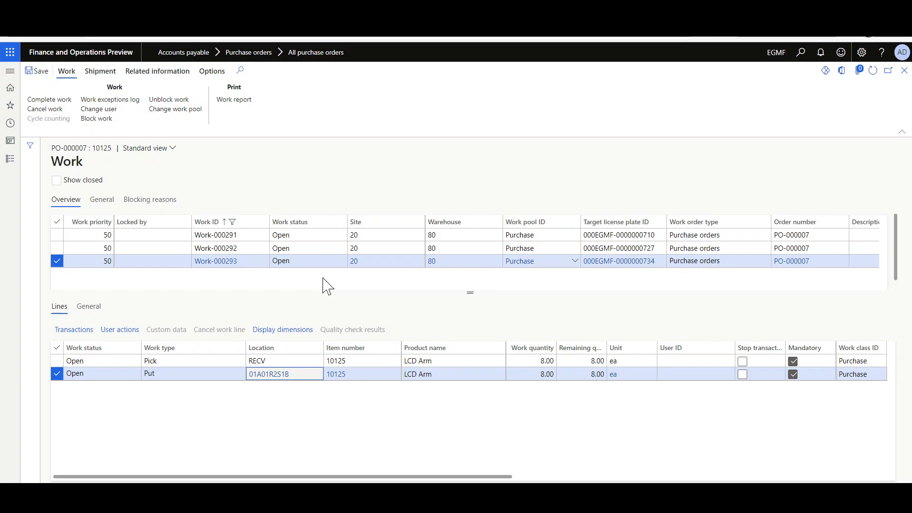
key("Escape")
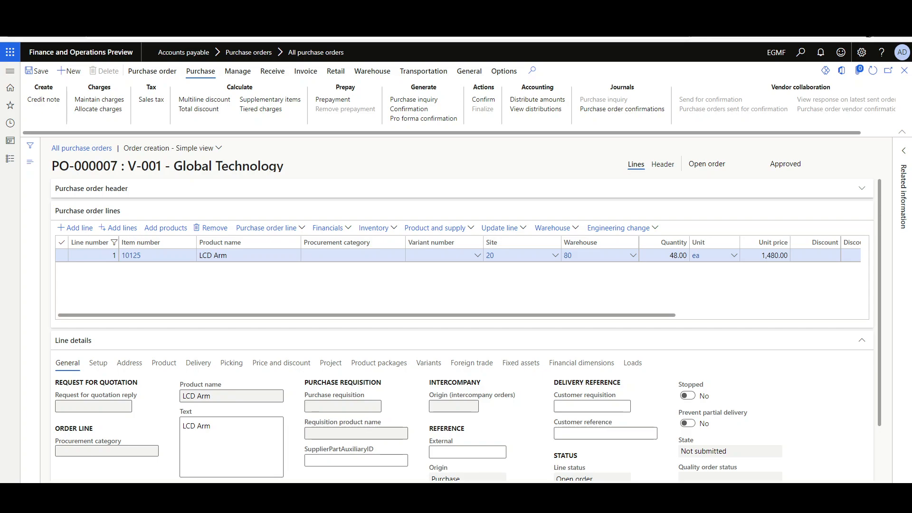
- Enable license plate grouping for the PL unit in the EA-PL unit sequence group
left_click(214, 11)
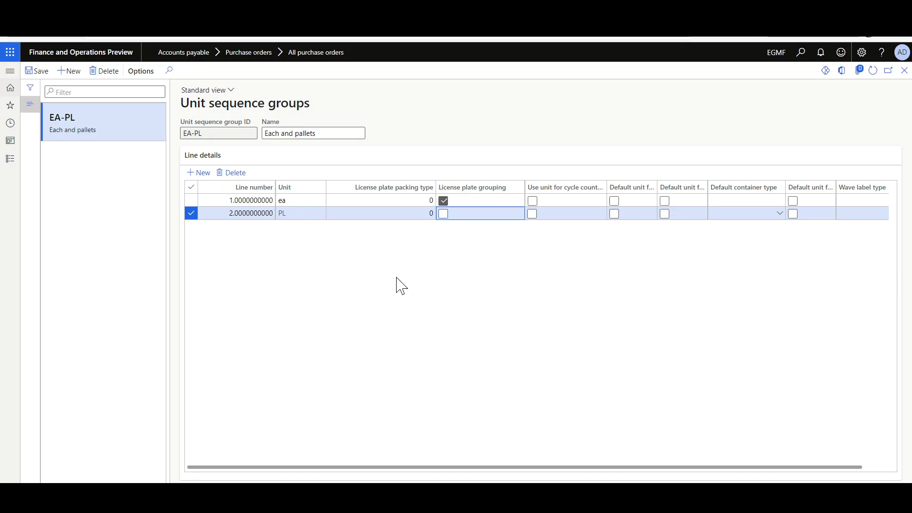
left_click(443, 214)
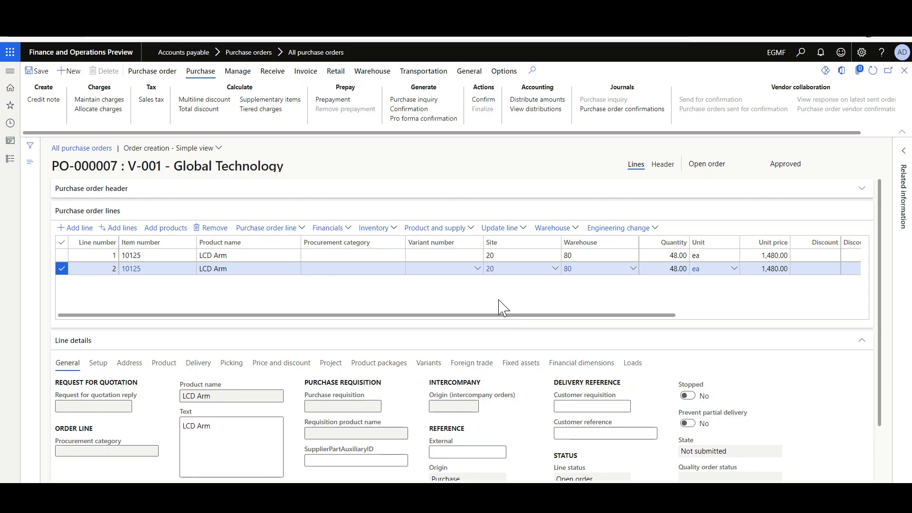
- Open the work details of the second LCD Arm purchase line and examine the location records of its two put lines
left_click(551, 227)
left_click(553, 257)
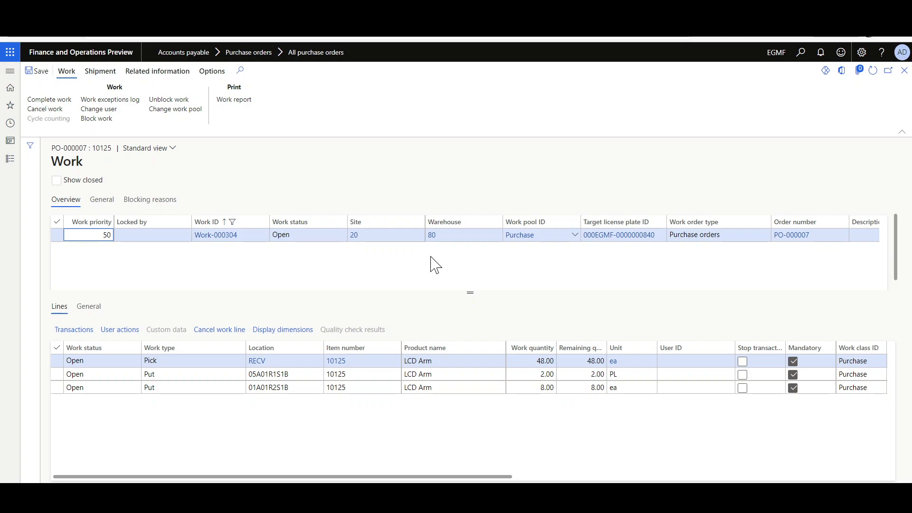
left_click(267, 375)
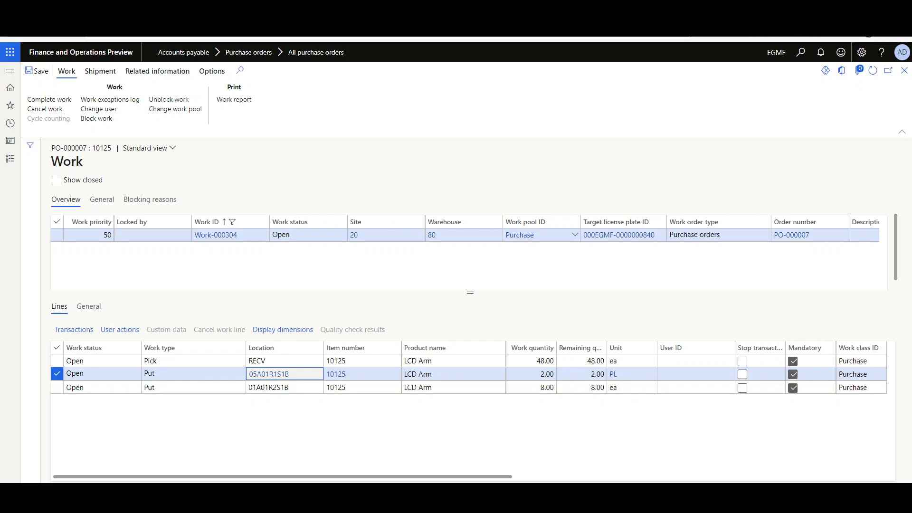
left_click(276, 374)
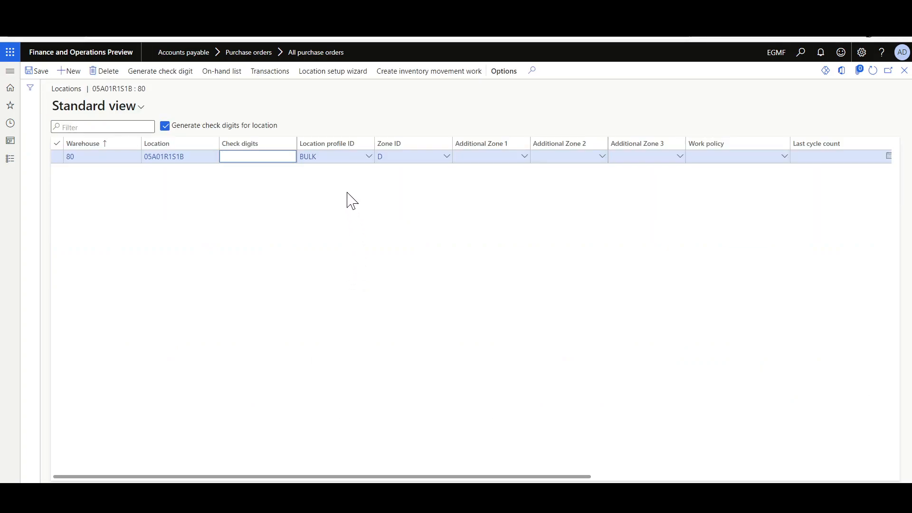
key("Escape")
key("Down")
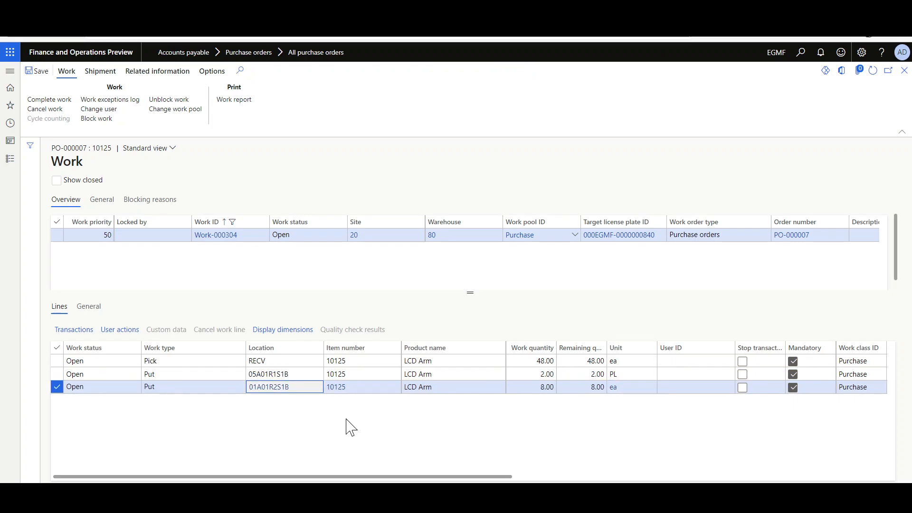
left_click(267, 388)
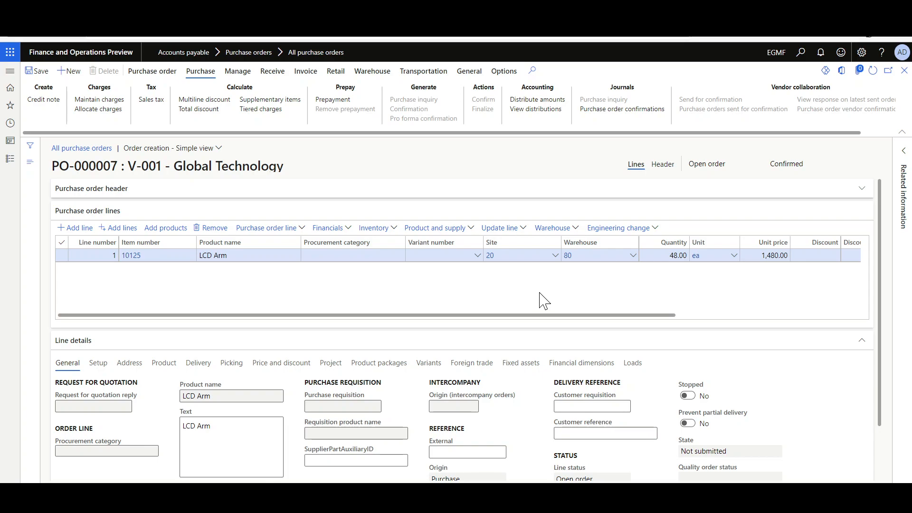
- Open the work details of the first LCD Arm purchase line and inspect the first work's put line
left_click(553, 230)
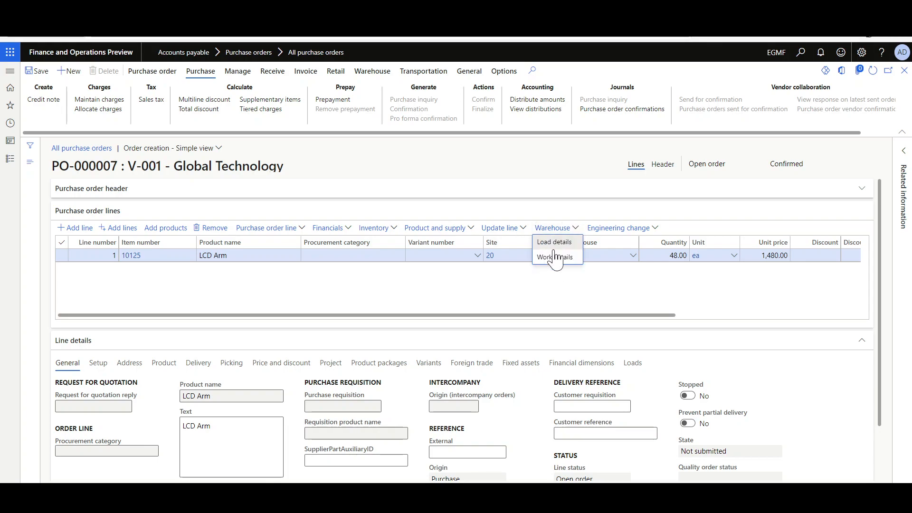
left_click(555, 257)
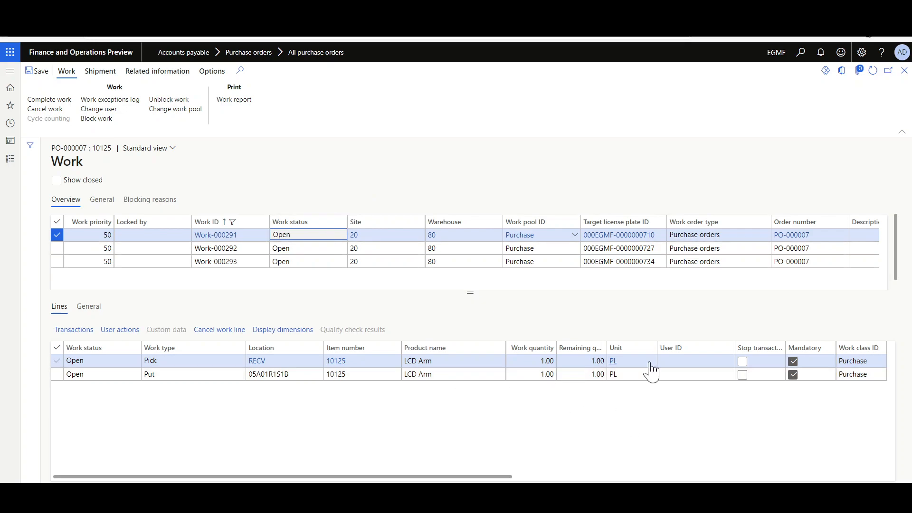
left_click(278, 374)
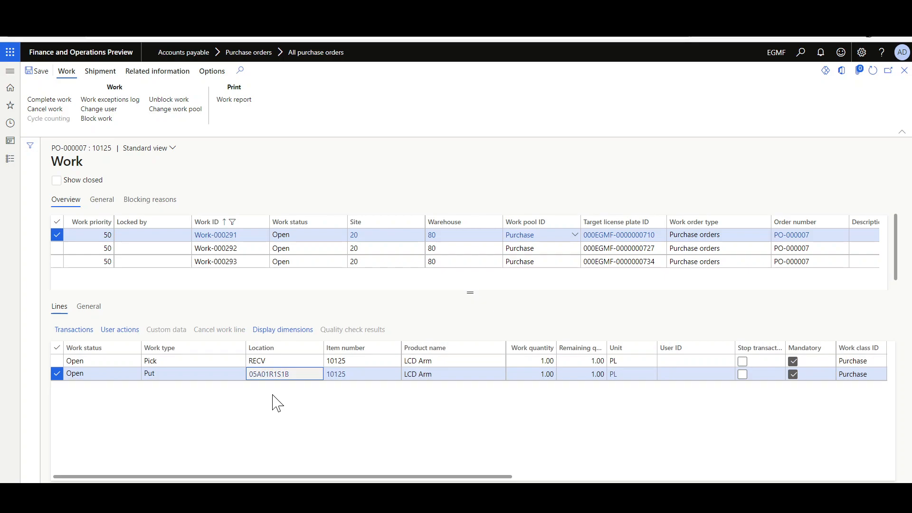
- Compare the put lines of the three LCD Arm works, checking the location records behind the first and third works' put locations
left_click(271, 375)
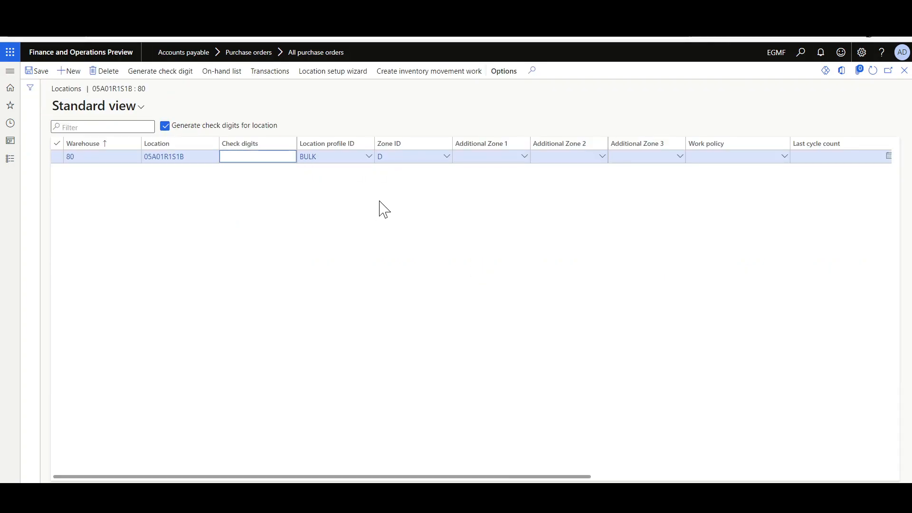
key("Escape")
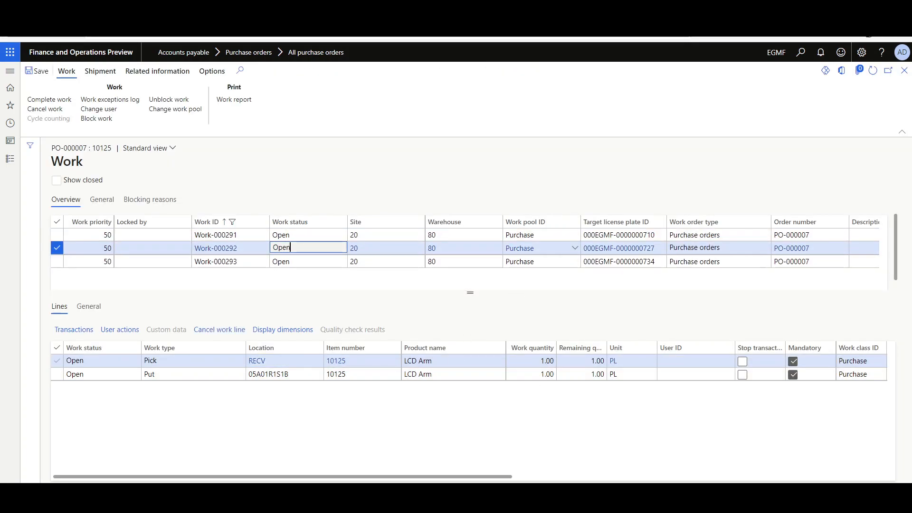
left_click(276, 375)
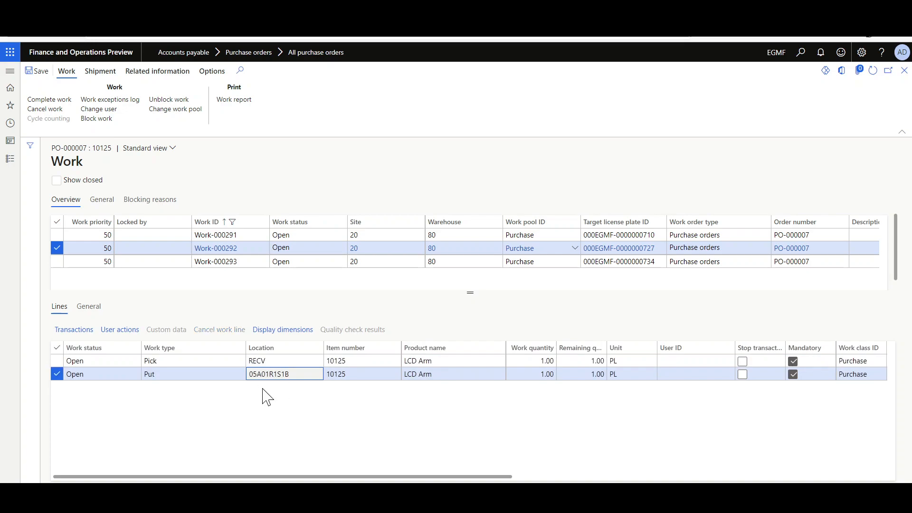
left_click(316, 261)
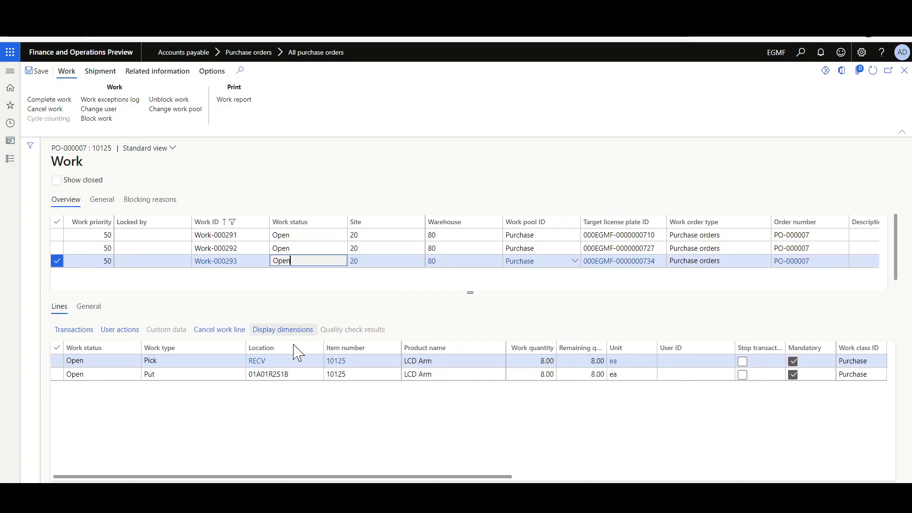
left_click(281, 375)
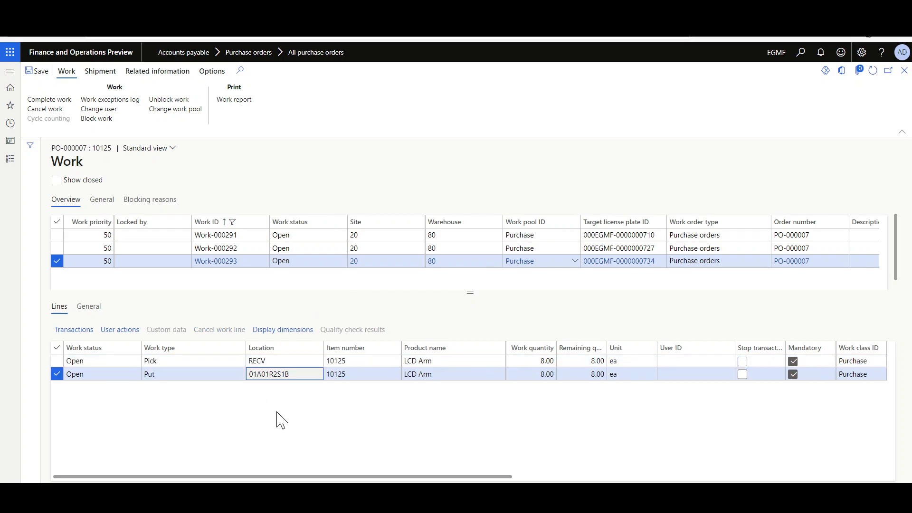
left_click(259, 375)
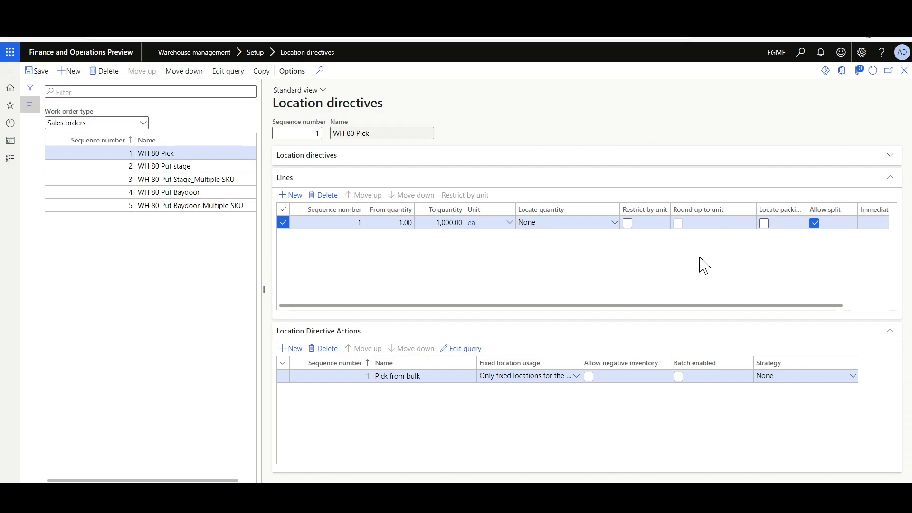
- Review the line options of the WH 80 Pick sales order directive and the fixed location usage choices of its Pick from bulk action
mouse_move(646, 214)
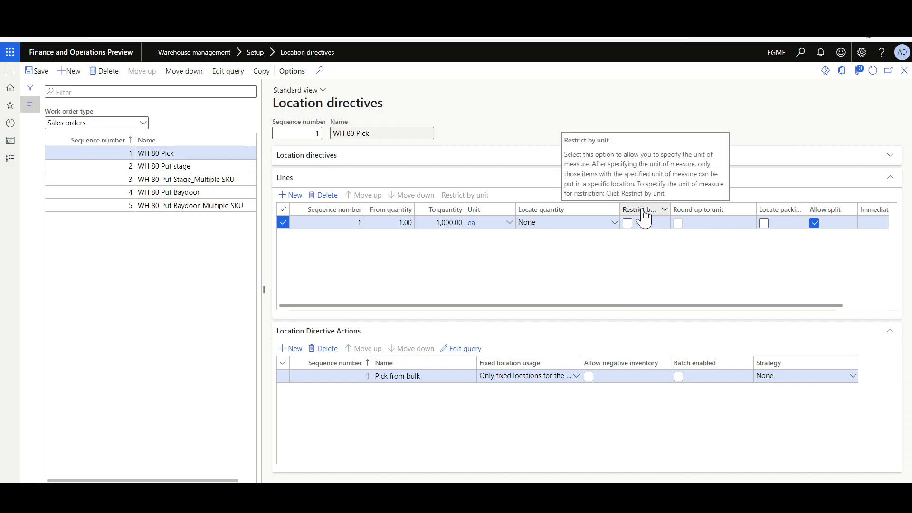
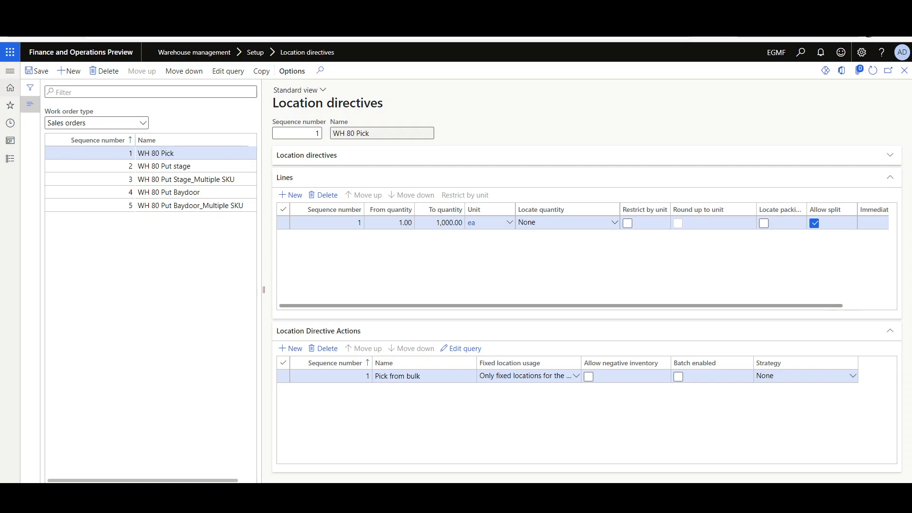
left_click(283, 222)
left_click_drag(491, 306, 745, 311)
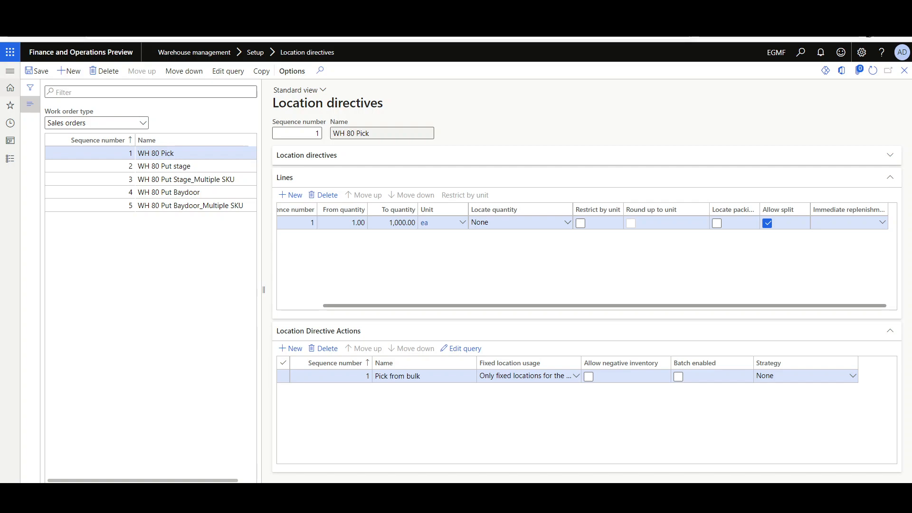
scroll(150, 309, "right", 1)
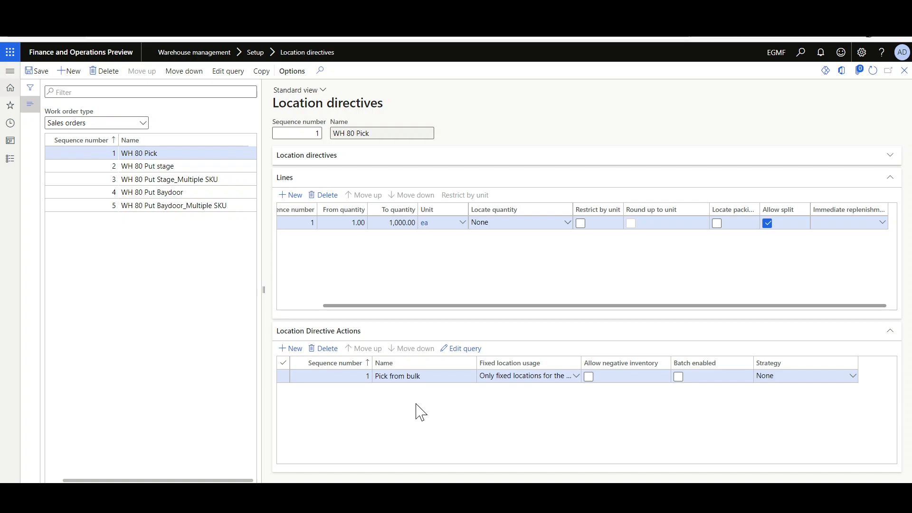
left_click_drag(474, 307, 428, 307)
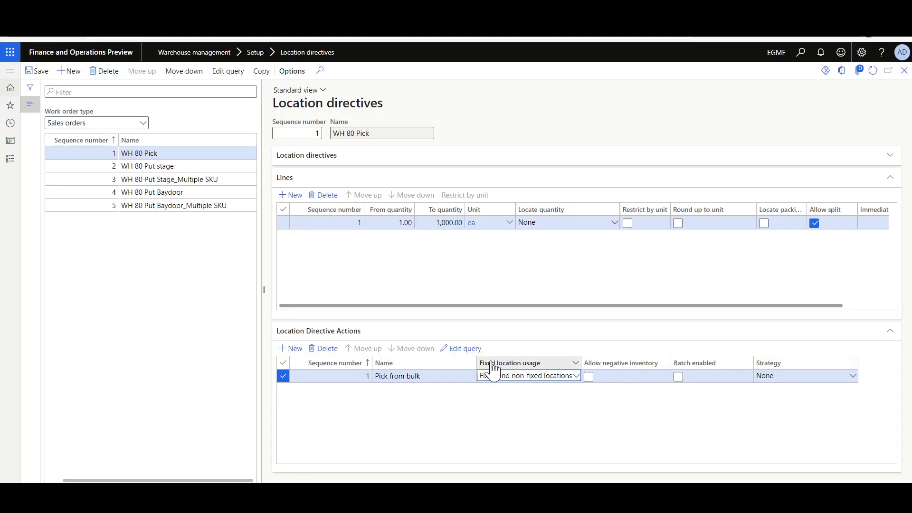
left_click(577, 377)
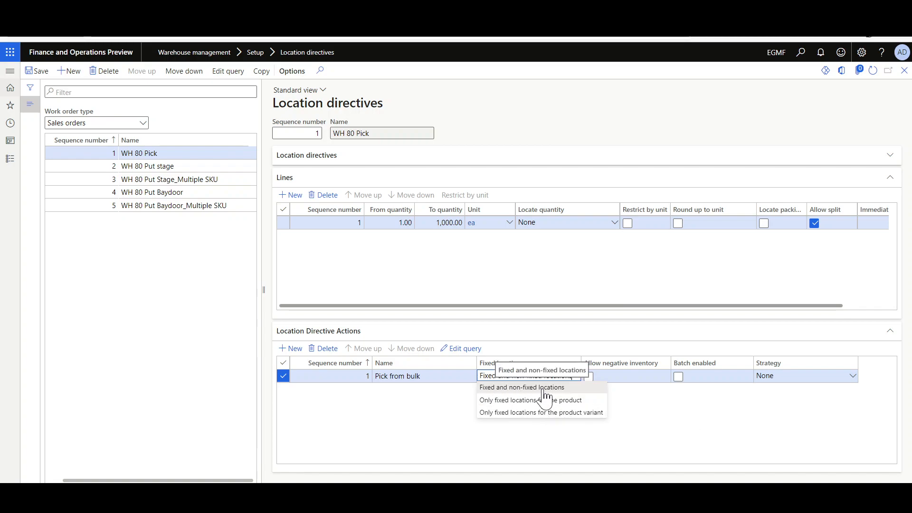
left_click(552, 435)
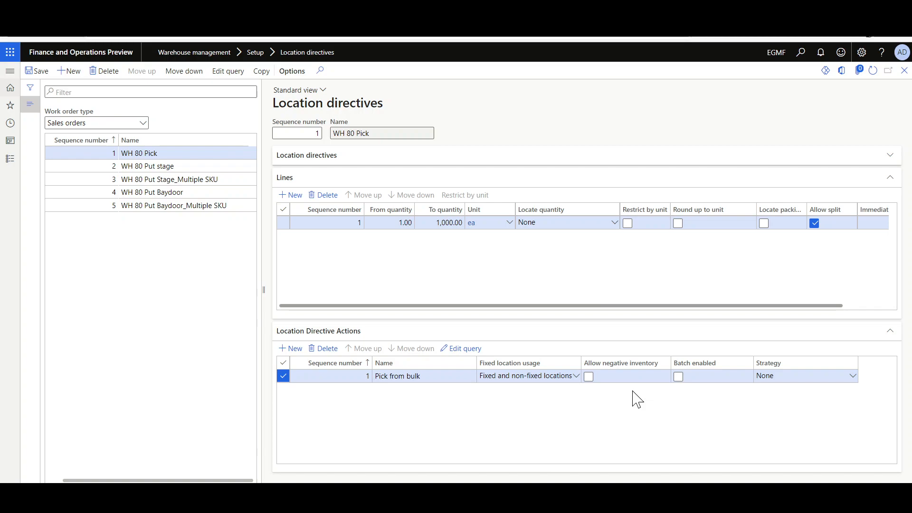
- Try allowing negative inventory on the Pick from bulk action while inspecting its location query
left_click(589, 376)
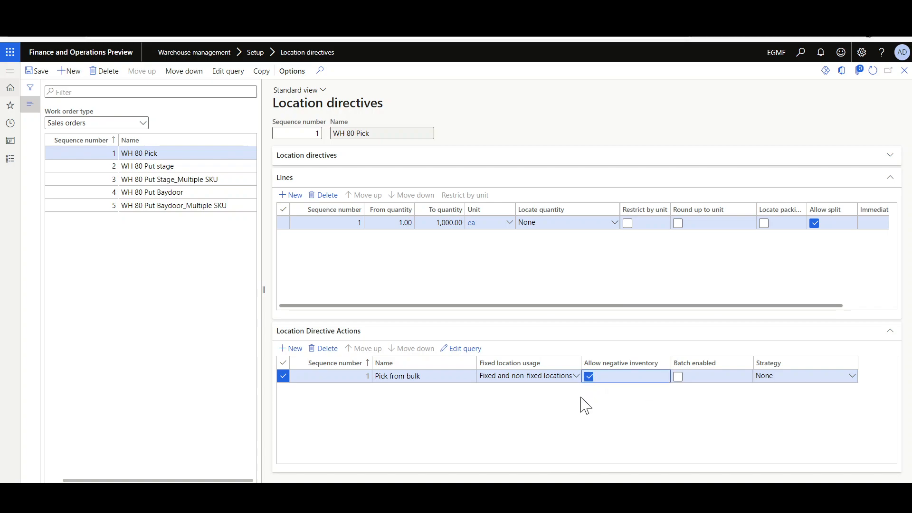
left_click(475, 349)
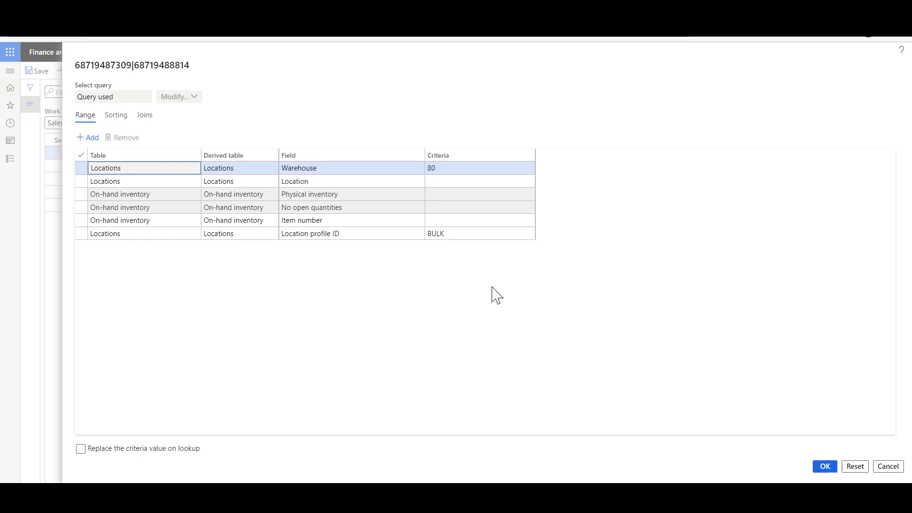
left_click(825, 466)
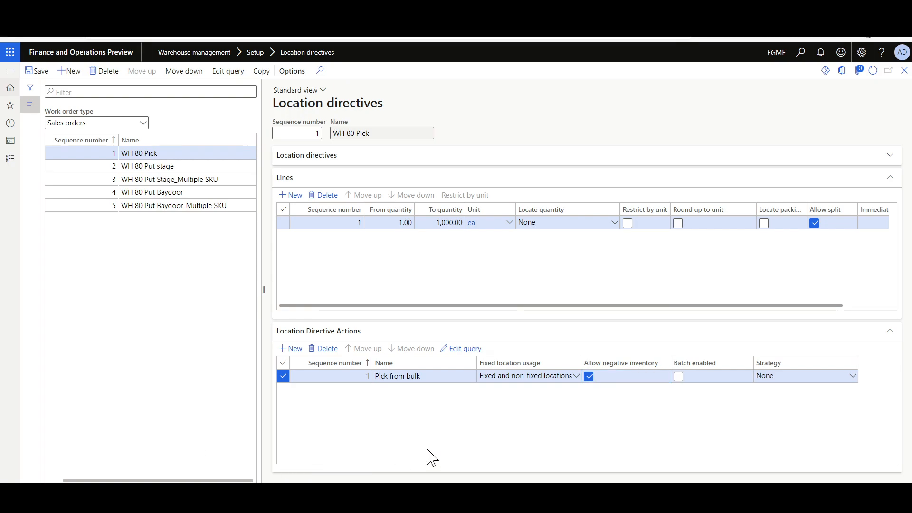
left_click(588, 377)
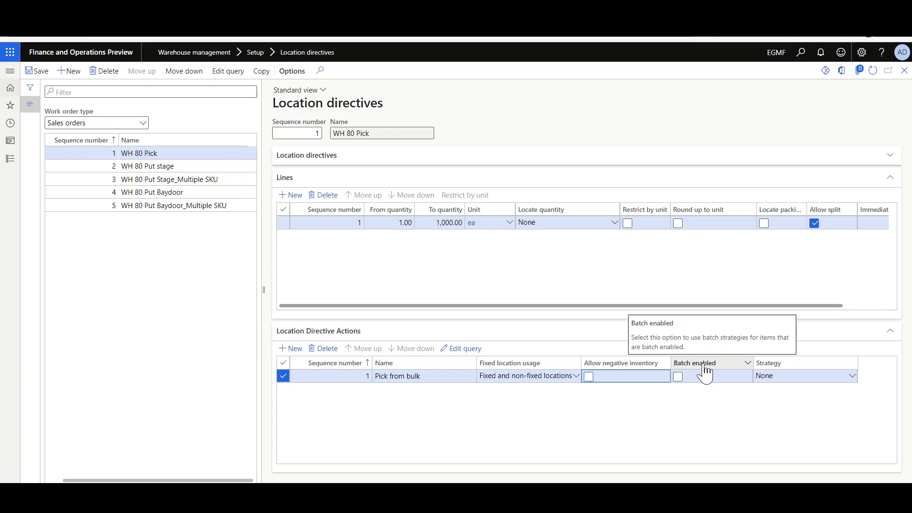
- Add a second location directive action named "Pick from bulk - batch" to WH 80 Pick and make it batch enabled
left_click(290, 348)
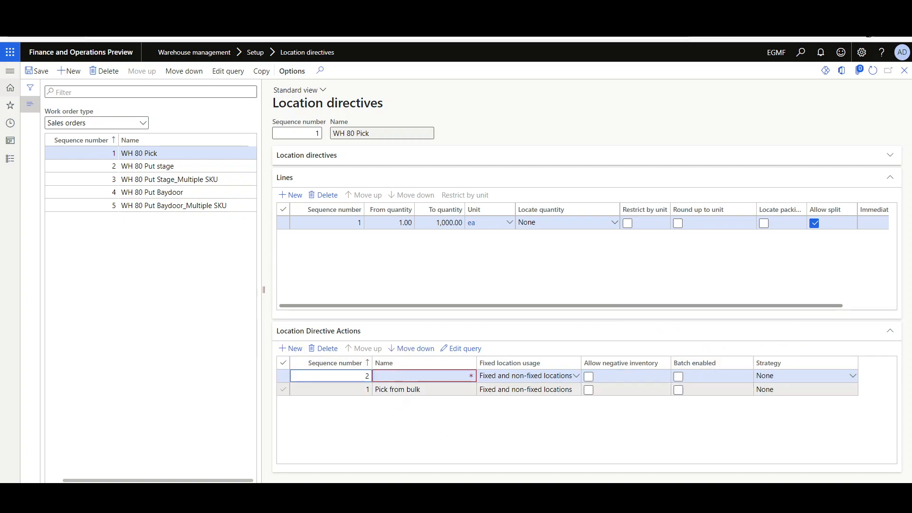
left_click(404, 389)
key("ctrl+c")
left_click(412, 376)
key("ctrl+v")
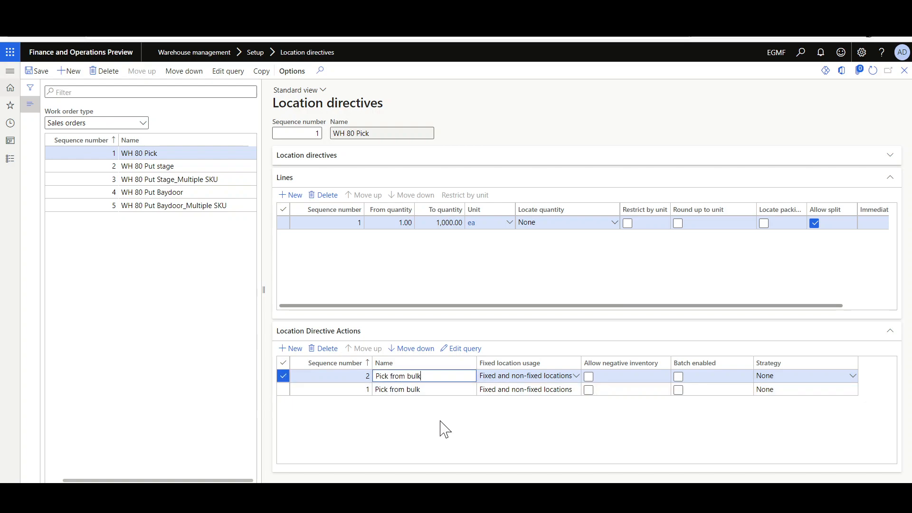
type("- batch")
key("Tab")
left_click(679, 376)
- Move the Pick from bulk action above the Pick from bulk - batch action, and select the batch action
left_click(421, 390)
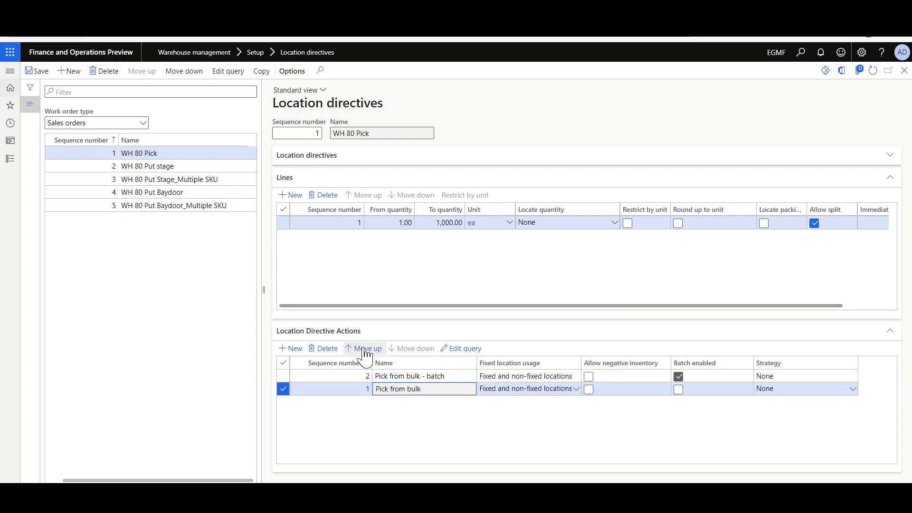
left_click(363, 348)
left_click(413, 419)
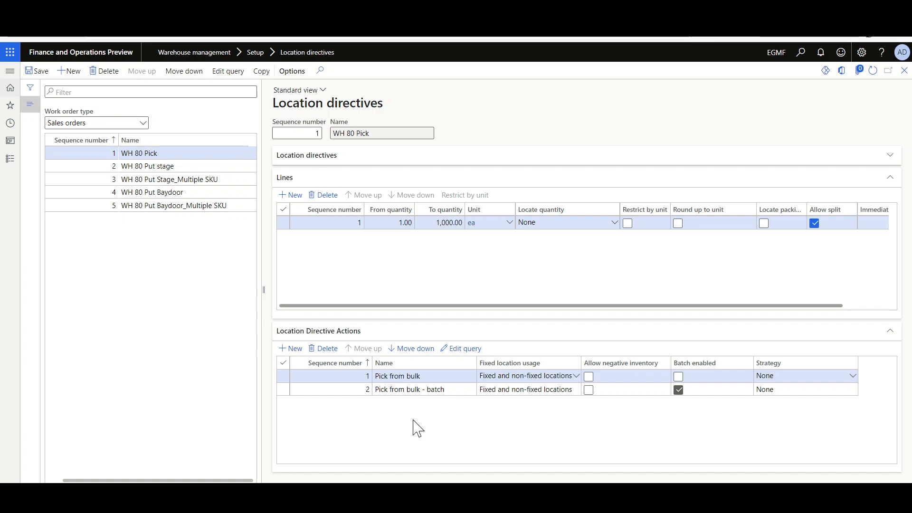
left_click(410, 392)
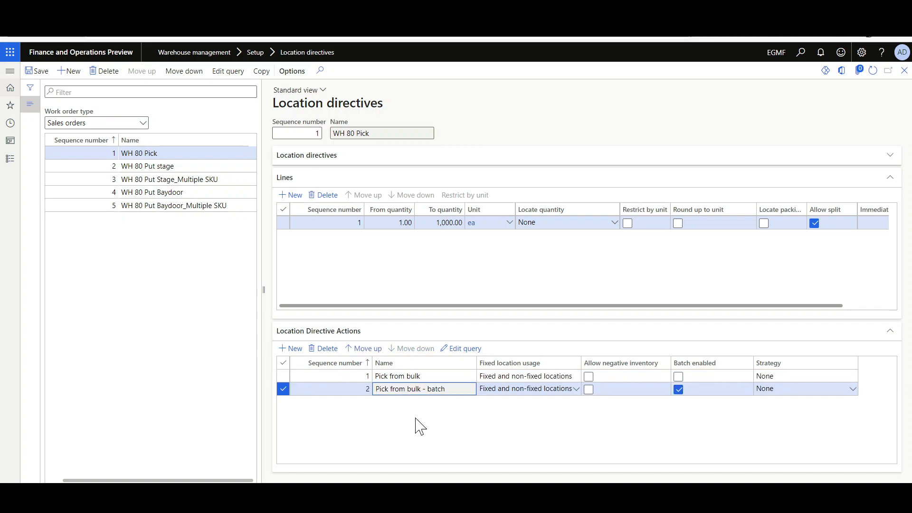